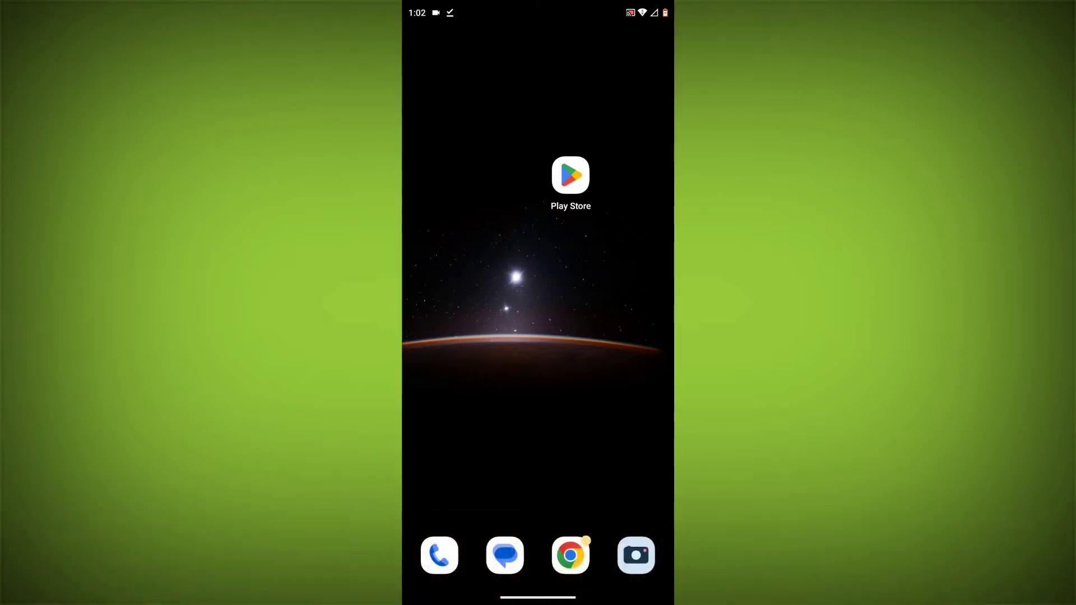
Search the Play Store for 'pi network' and open the Pi Network app listing.
click(570, 176)
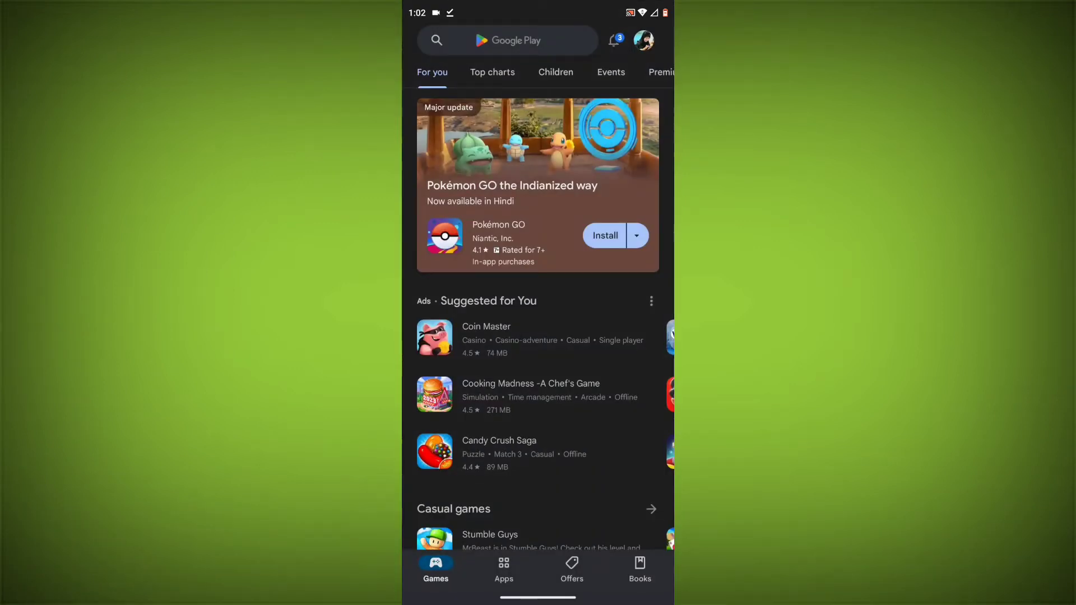
click(522, 55)
text(pin)
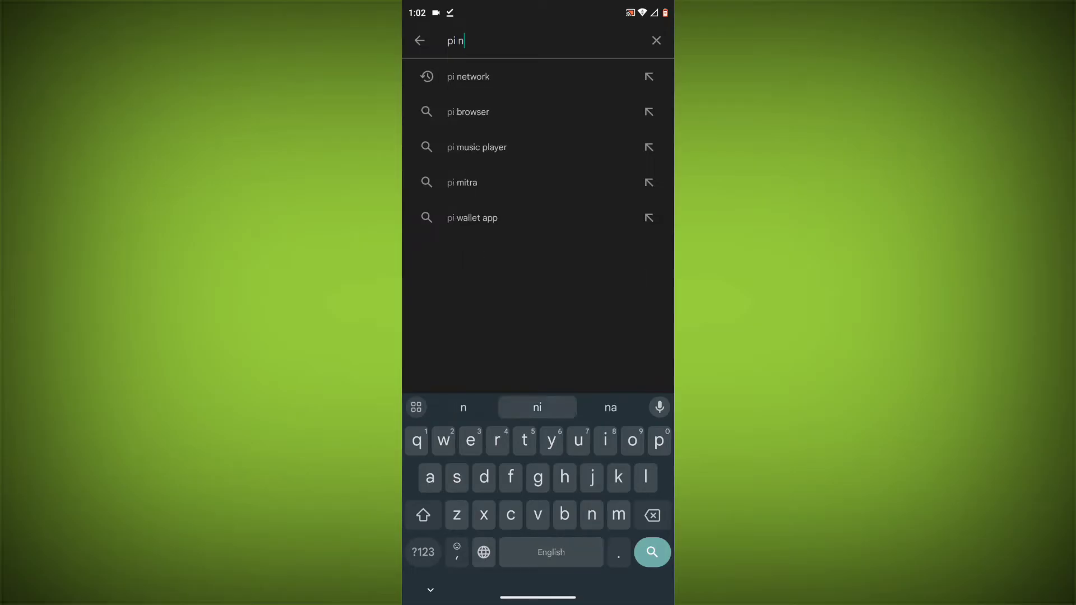
text(r)
key(BackSpace)
text(et)
click(549, 408)
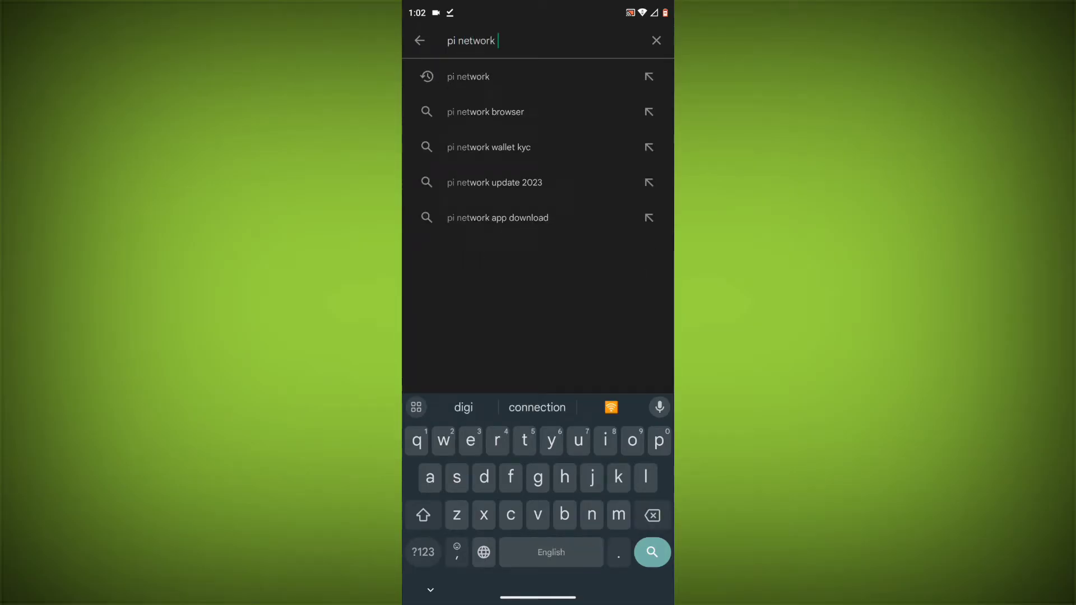
click(651, 552)
click(504, 185)
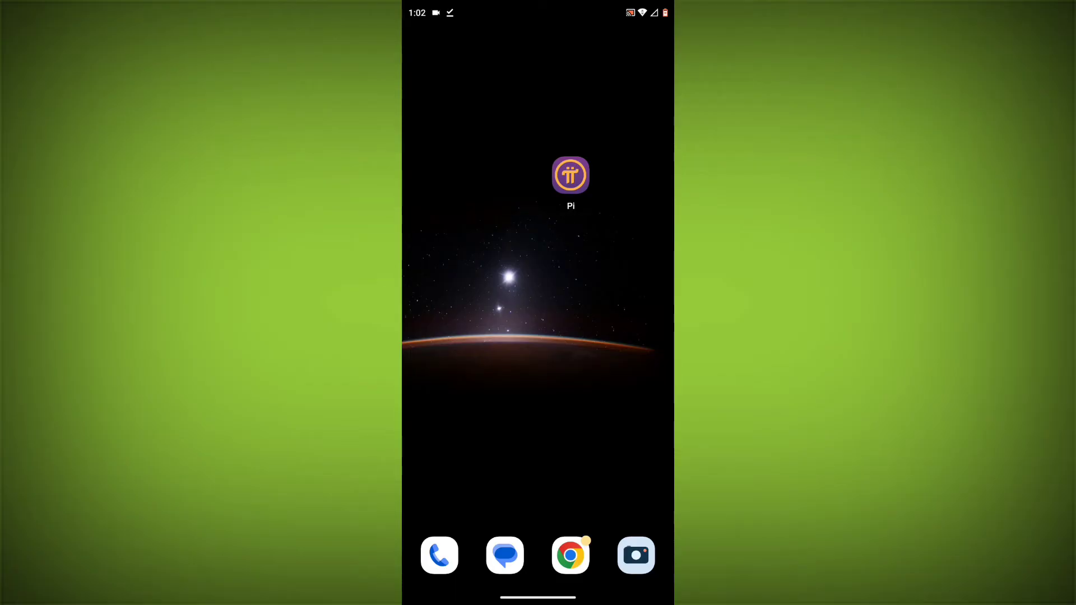
Force-stop the Pi app from its App info page, confirming with OK.
click(571, 175)
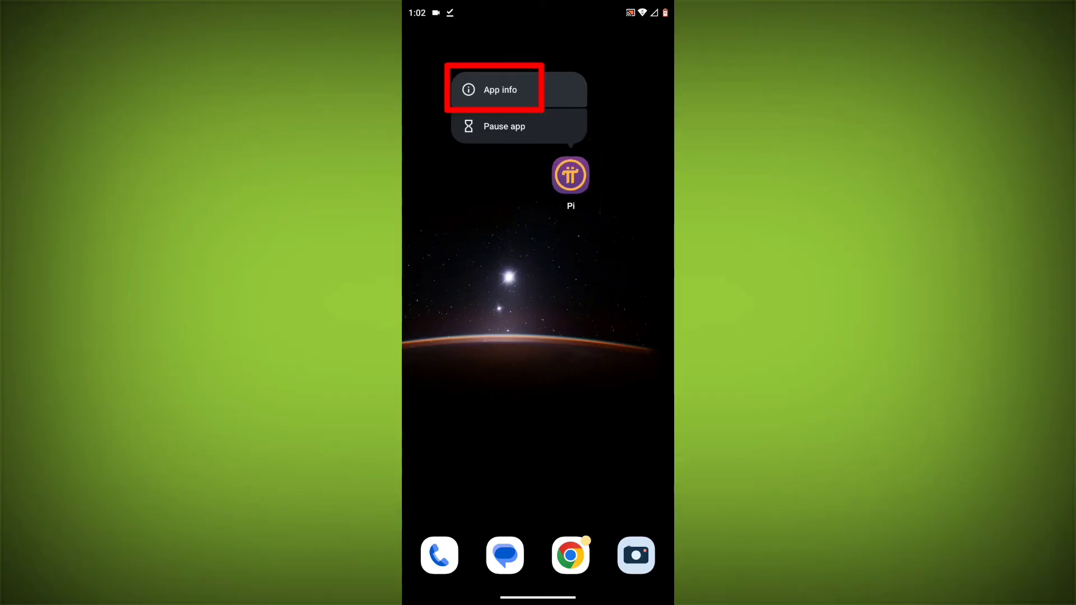
click(494, 89)
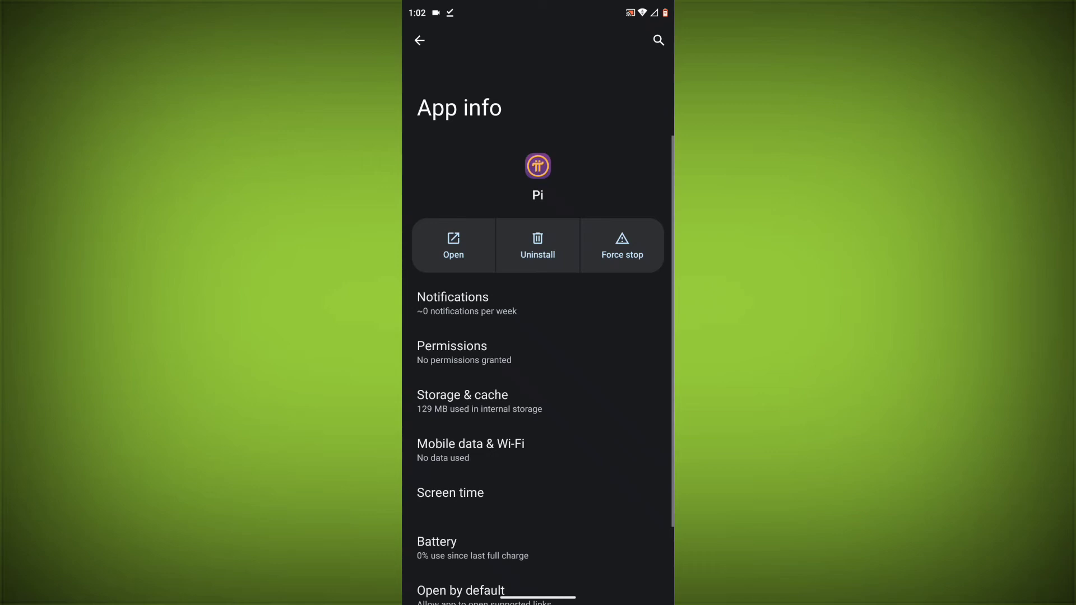
click(622, 246)
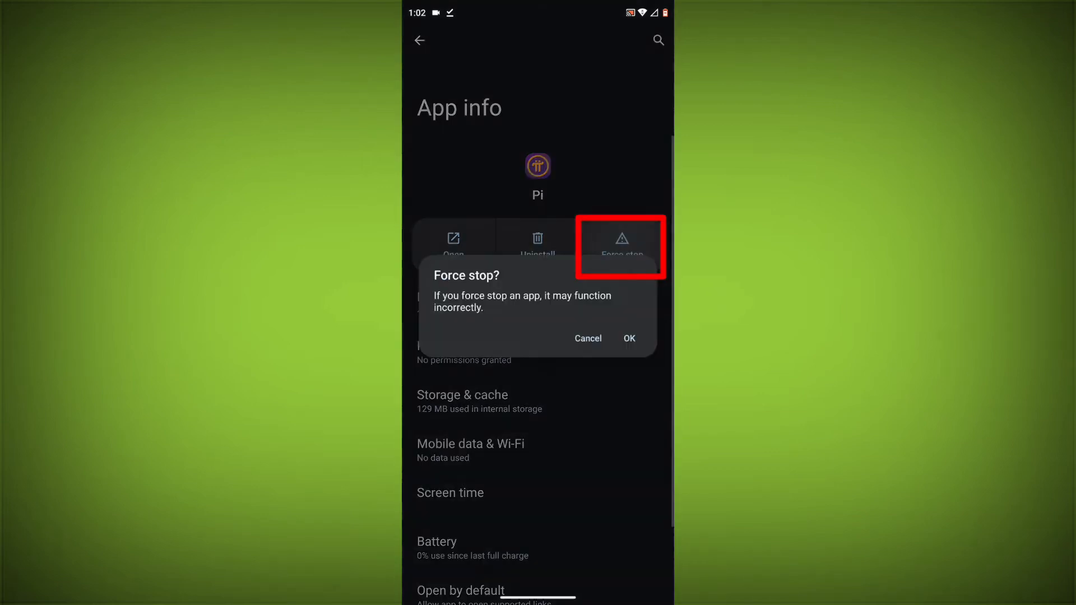
click(633, 337)
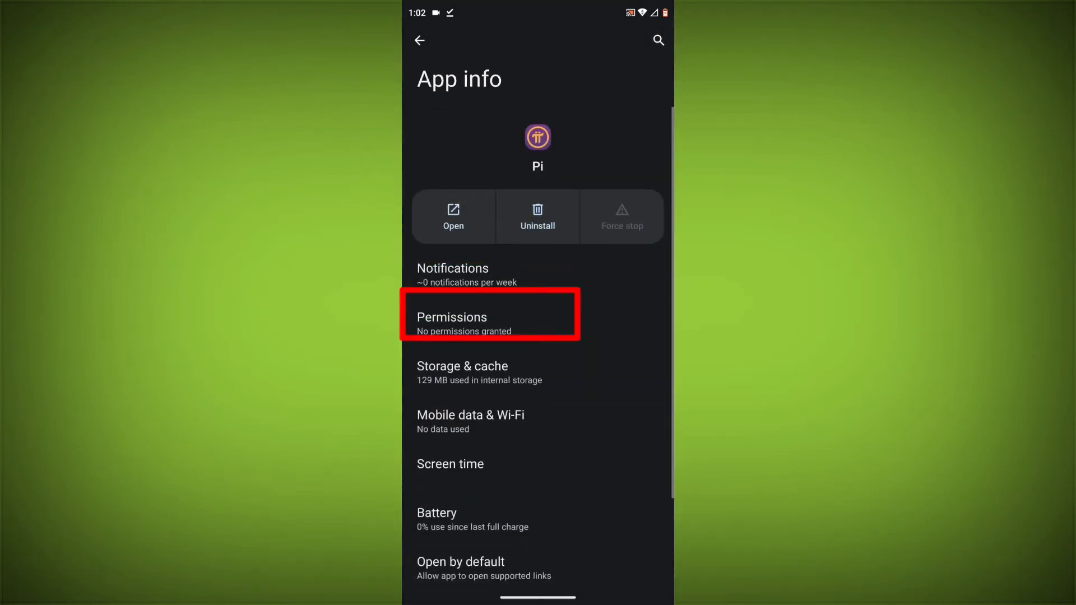
scroll(538, 378, down, 2)
Clear Pi's cache to 0 B, delete its stored data, and return home.
click(490, 311)
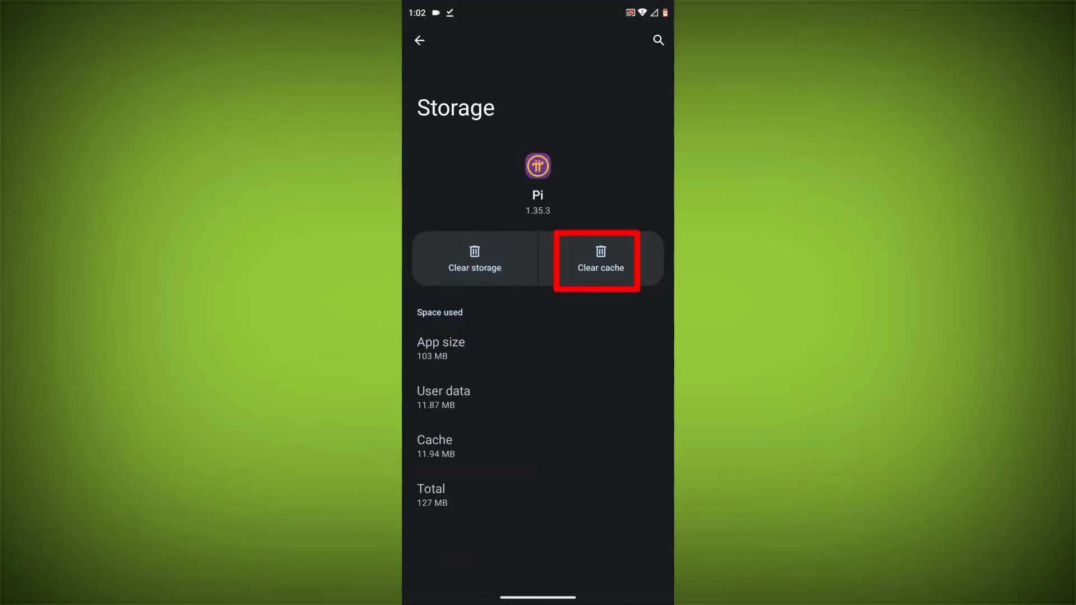
click(600, 259)
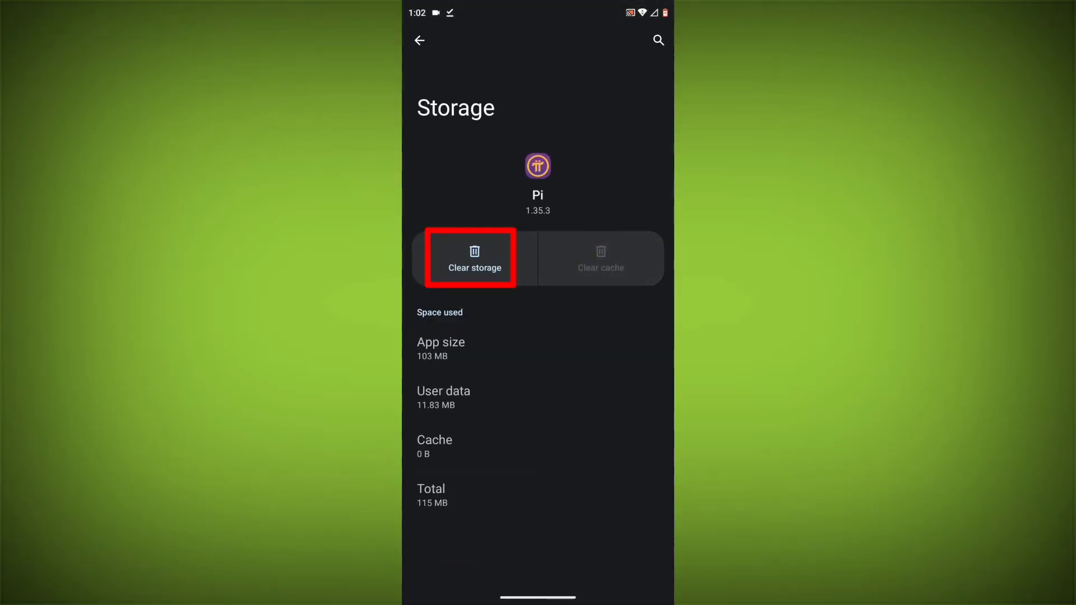
click(474, 259)
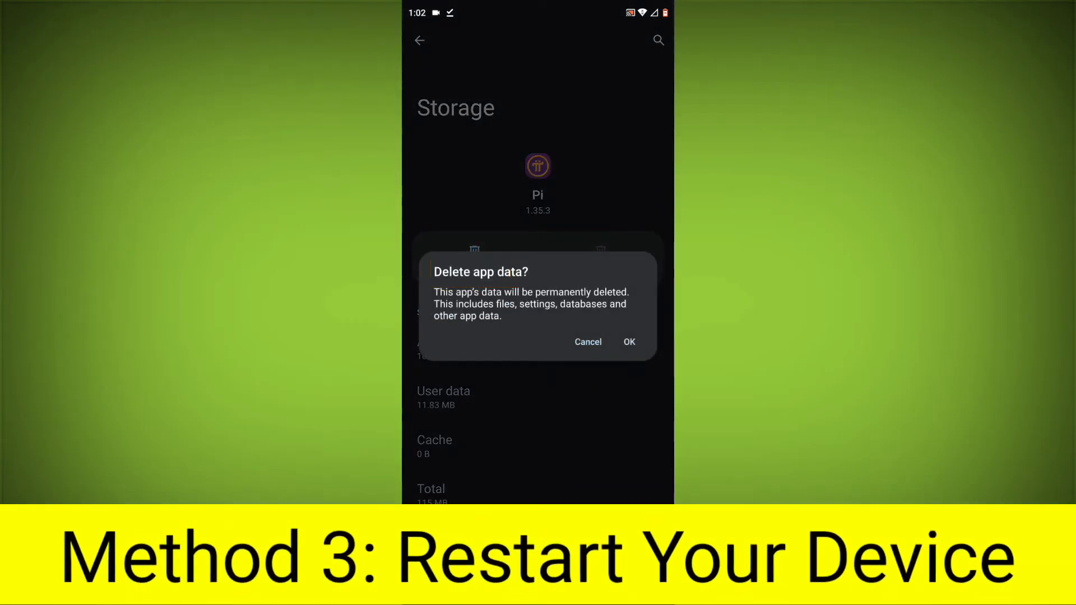
click(629, 341)
key(Home)
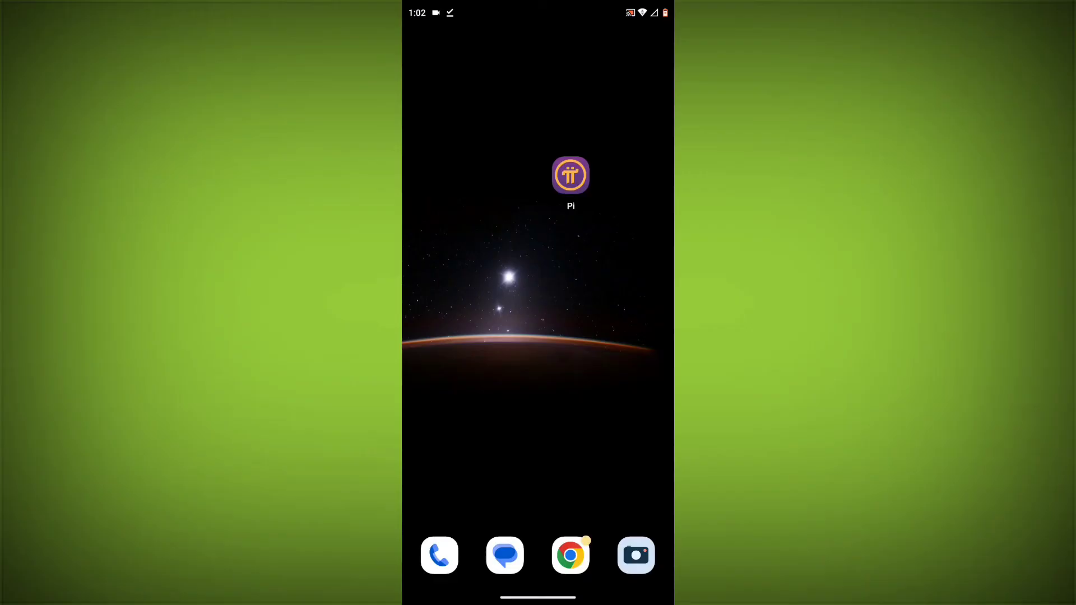
key(XF86PowerOff)
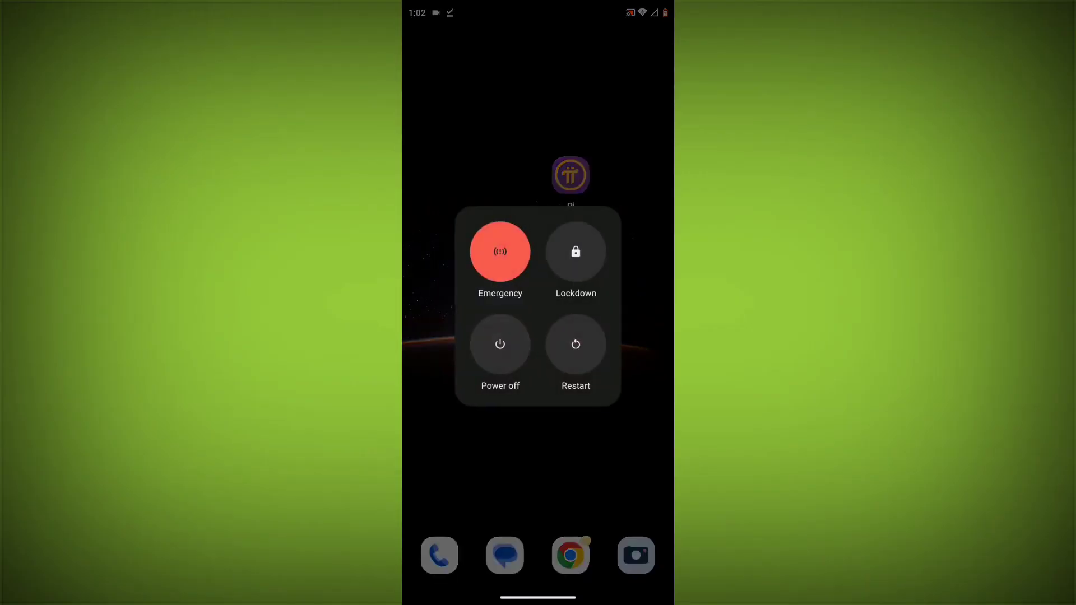